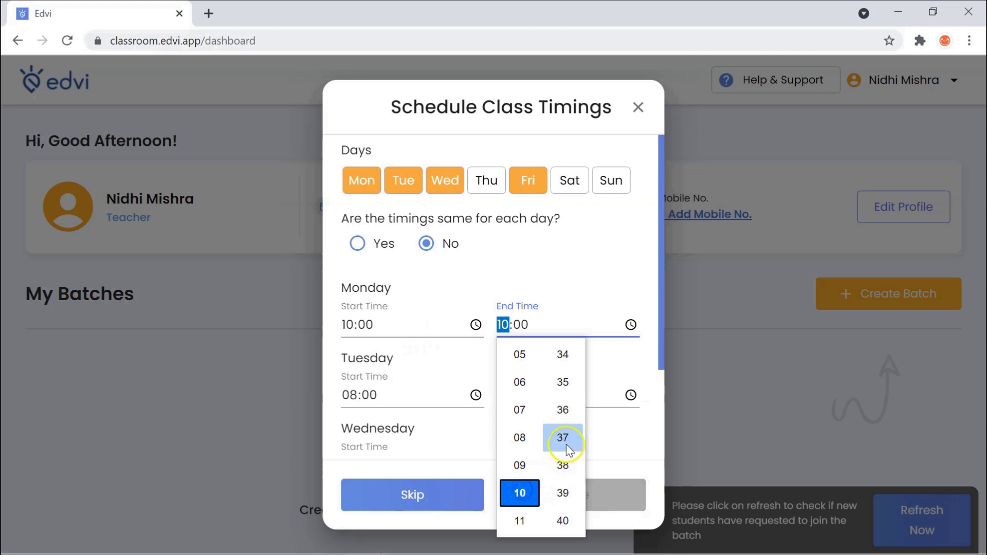
Step: Set Monday's class end time to 10:40 and save the weekly schedule to create the batch
left_click(564, 520)
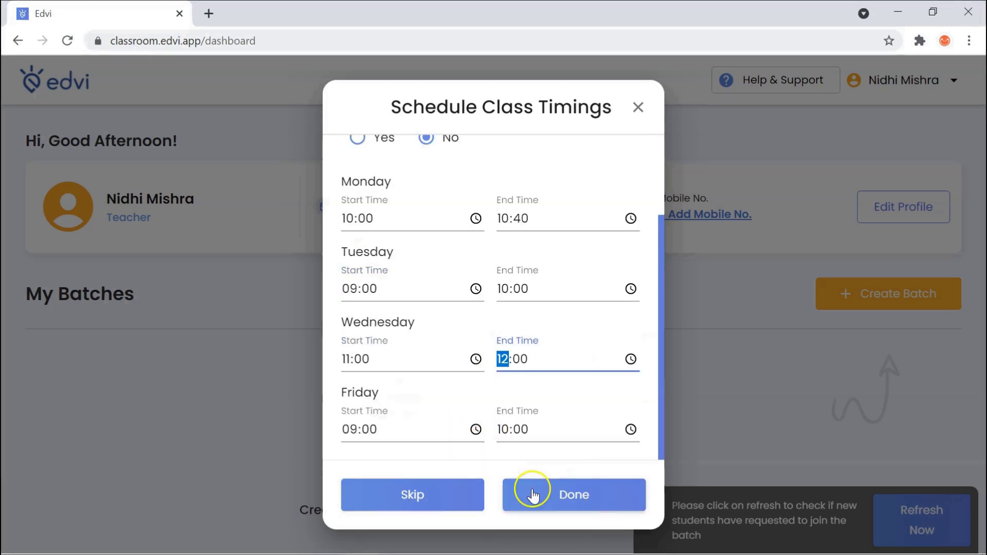
left_click(568, 494)
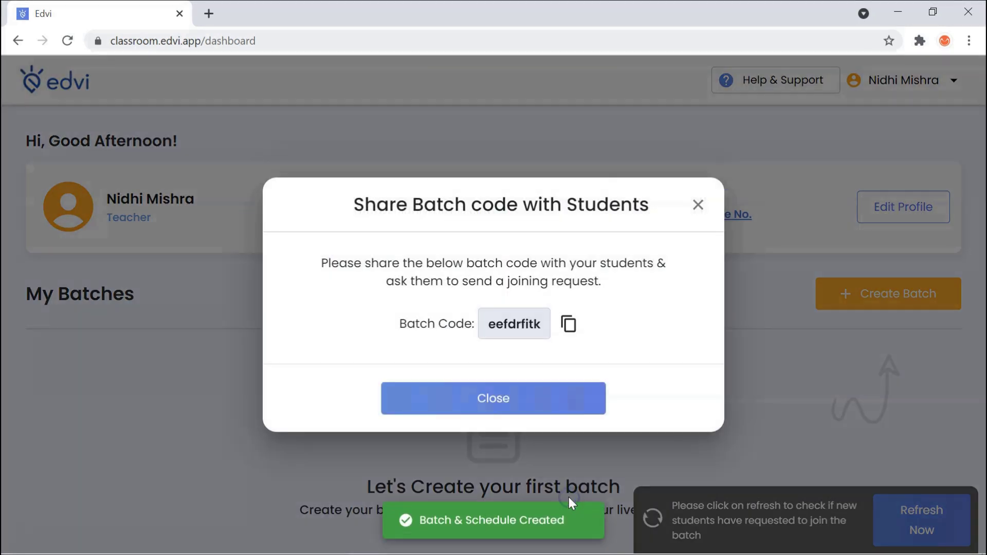
Step: Copy the batch code and close the share-code dialog
left_click(568, 326)
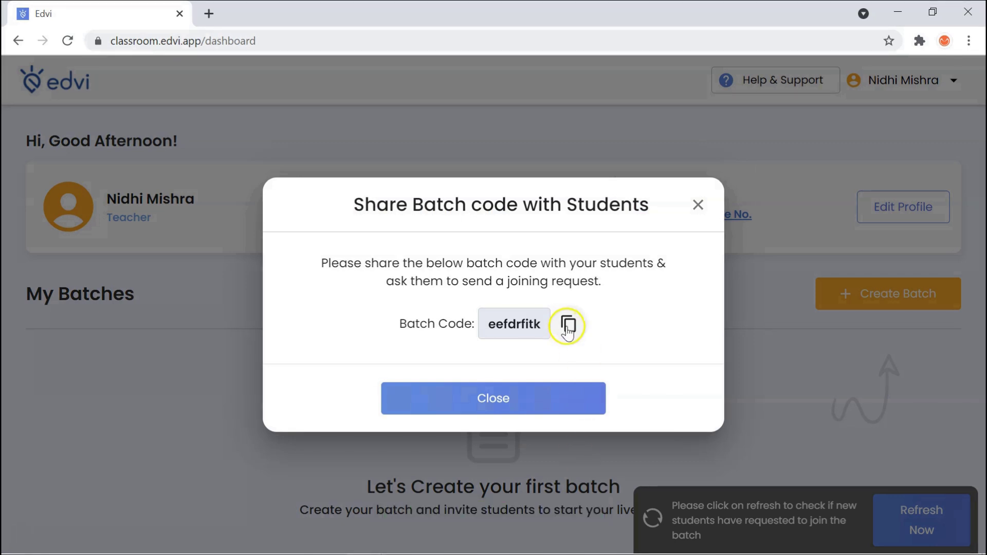
left_click(568, 326)
left_click(531, 406)
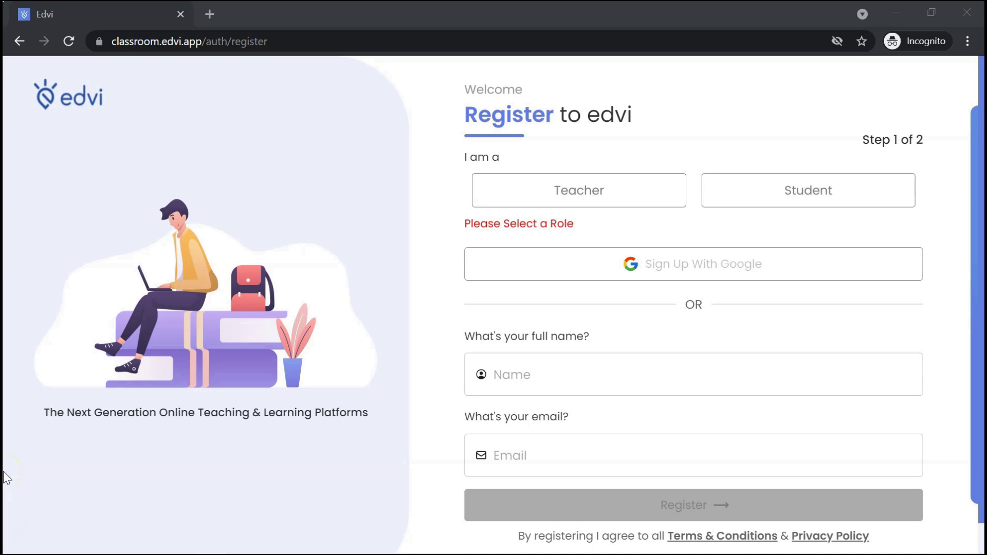
Step: Register and sign in as a student, then bring up the Join Batch form
left_click(805, 195)
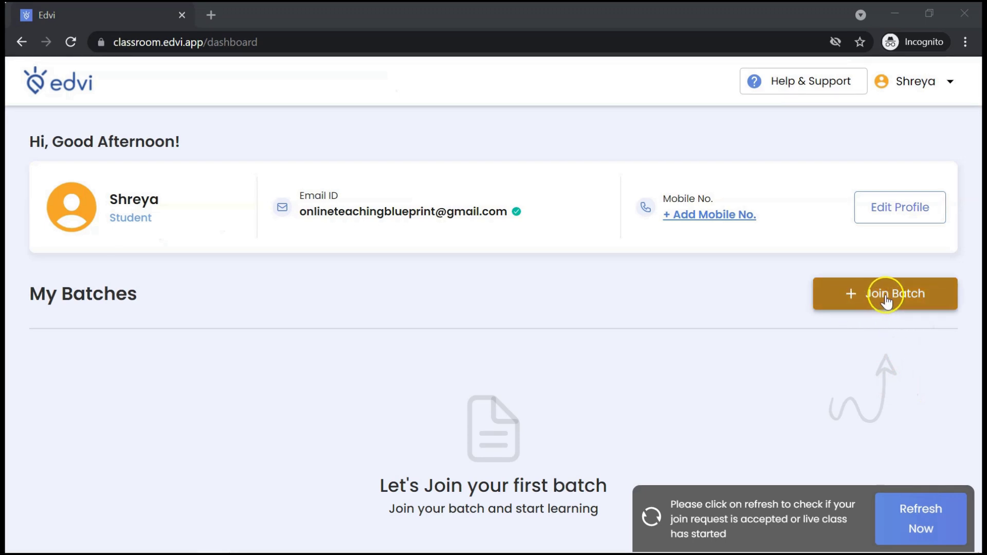
left_click(885, 300)
left_click(462, 306)
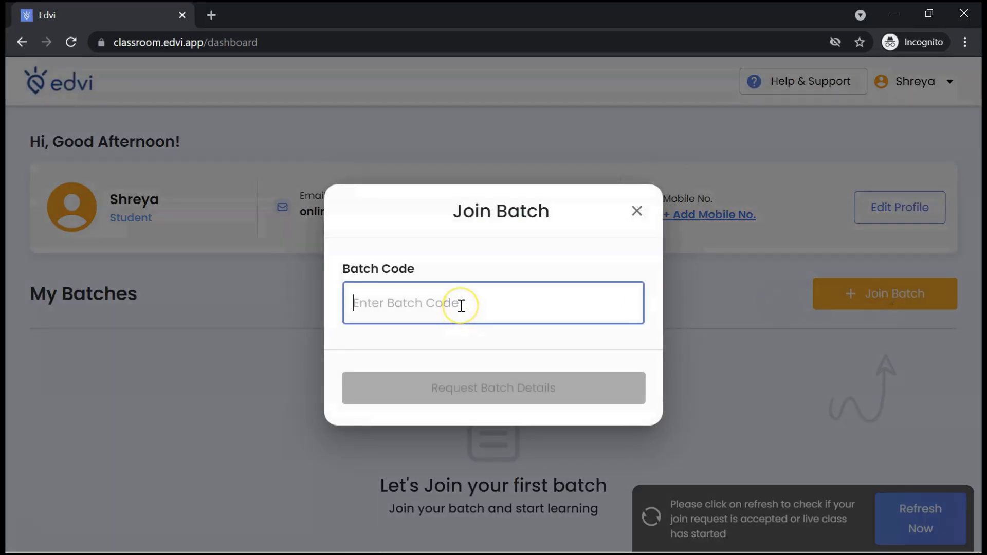
left_click(485, 391)
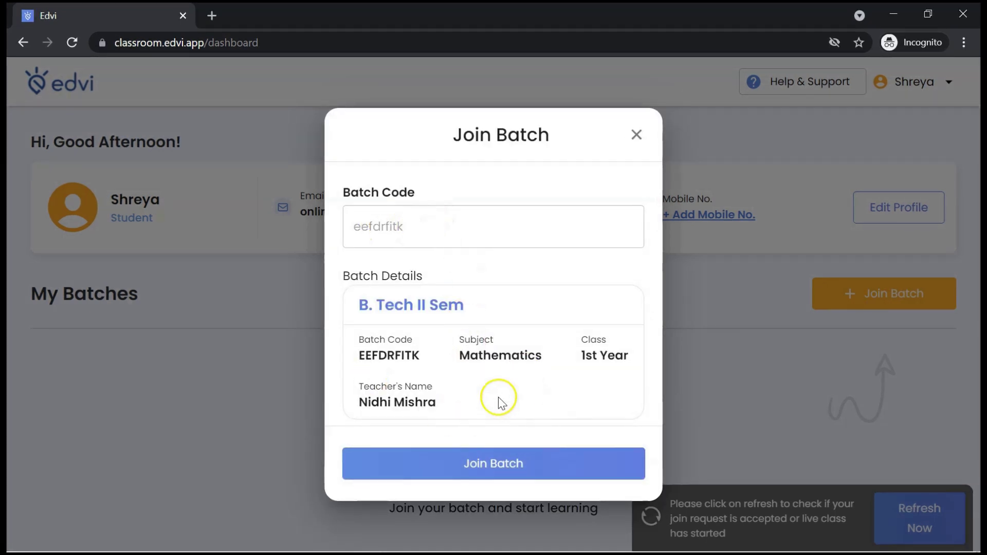
left_click(494, 465)
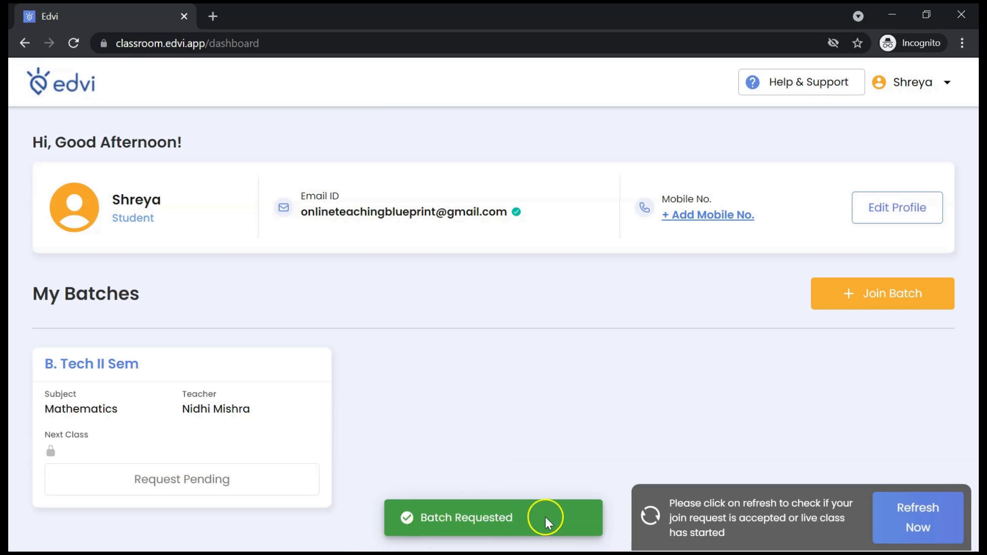
mouse_move(368, 538)
left_click(317, 498)
Step: Accept the pending join request for B. Tech II Sem, then check the Rejected and Active Students lists
scroll(454, 403, "down", 1)
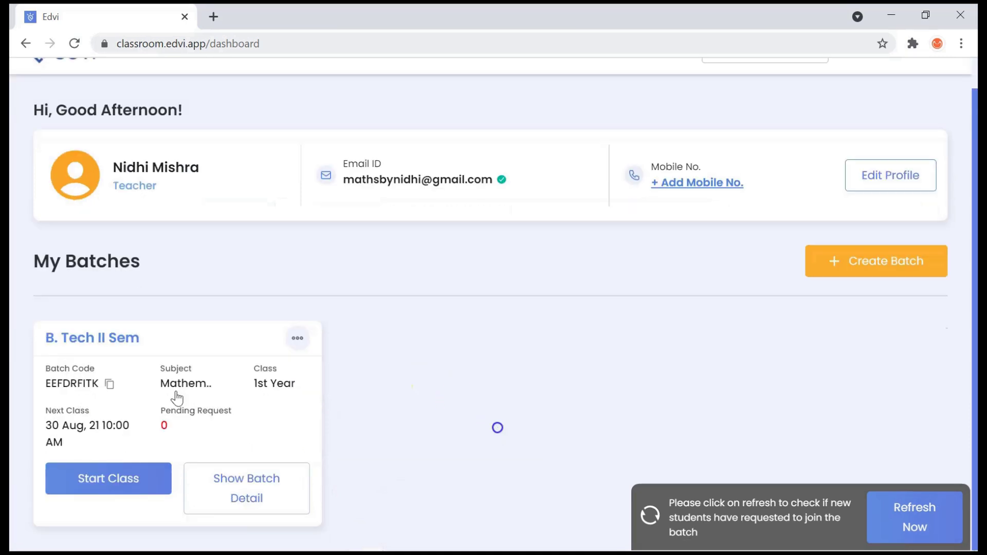
left_click(276, 500)
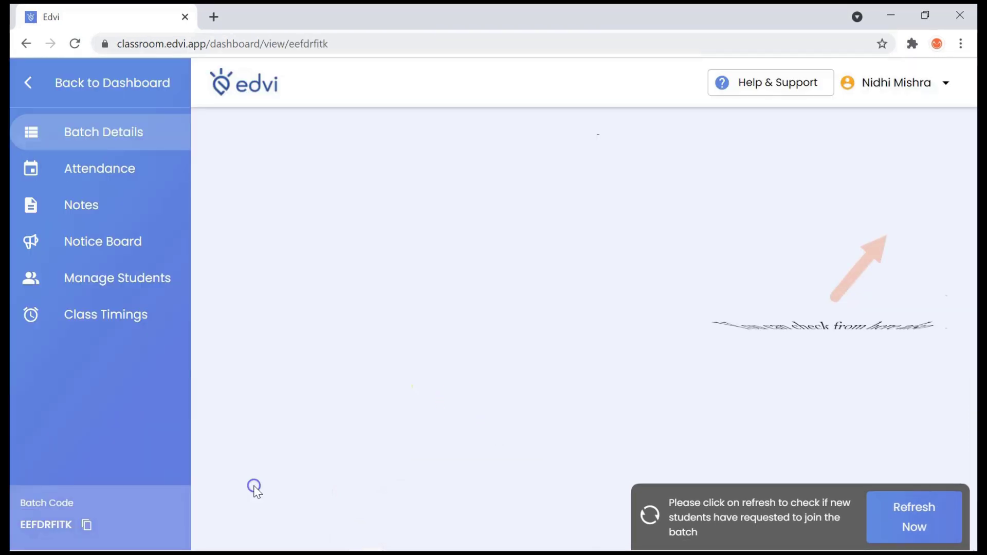
left_click(150, 283)
left_click(375, 203)
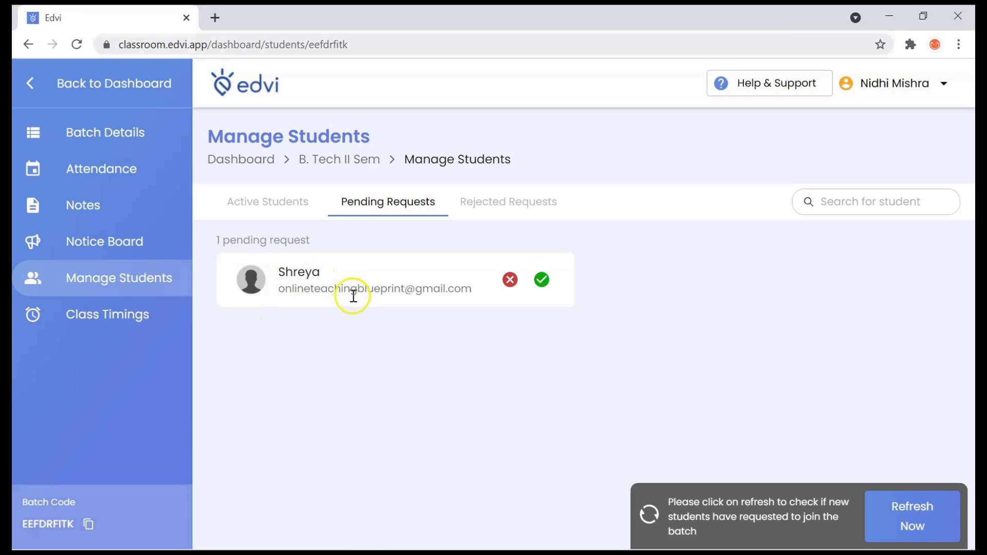
left_click(543, 280)
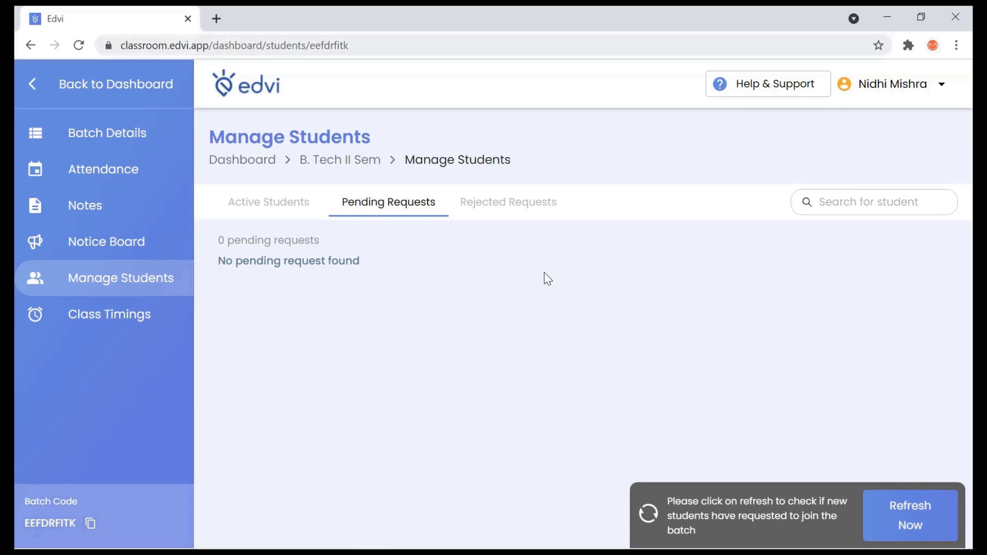
left_click(514, 206)
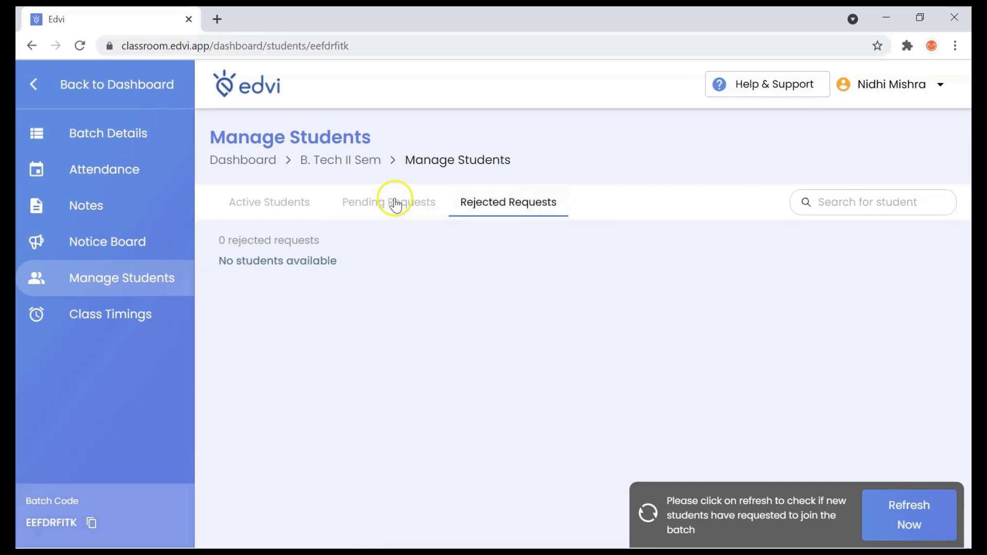
left_click(304, 203)
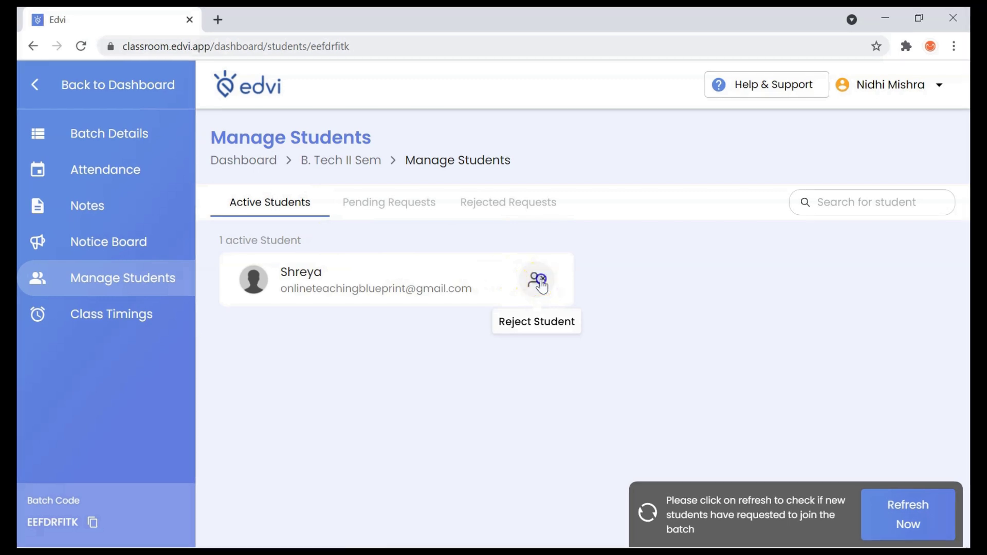
Step: Remove the student from the batch, then search for them by name and accept them back
left_click(538, 281)
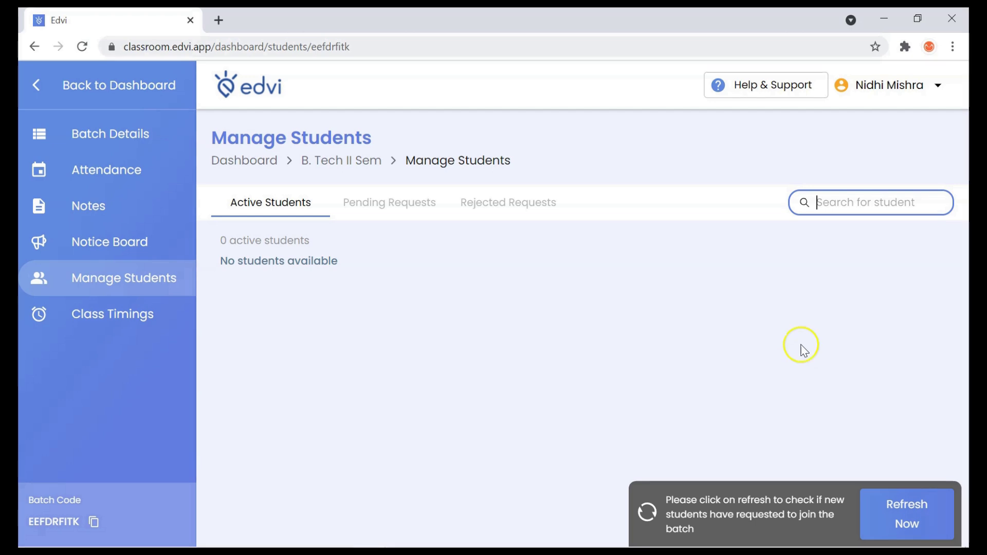
left_click(841, 206)
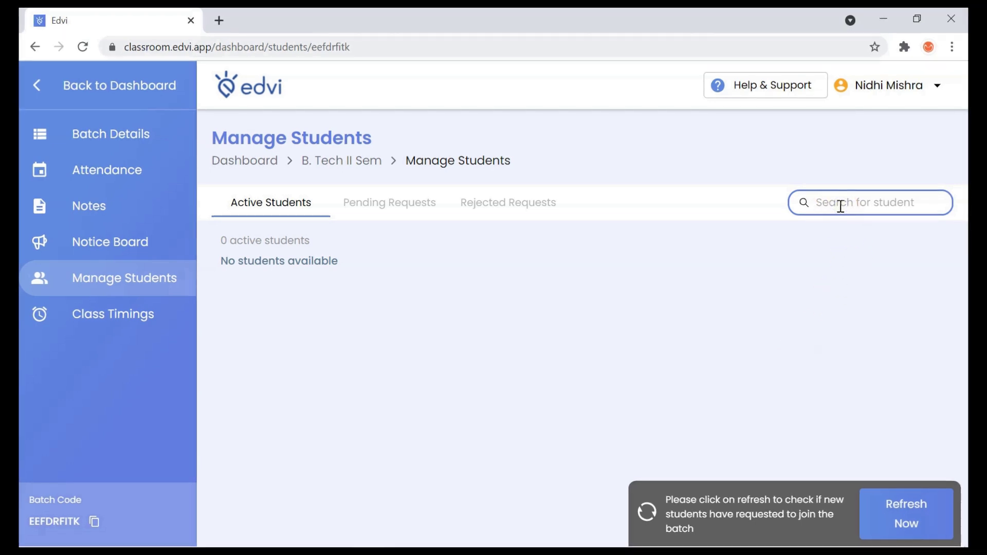
type("shreya")
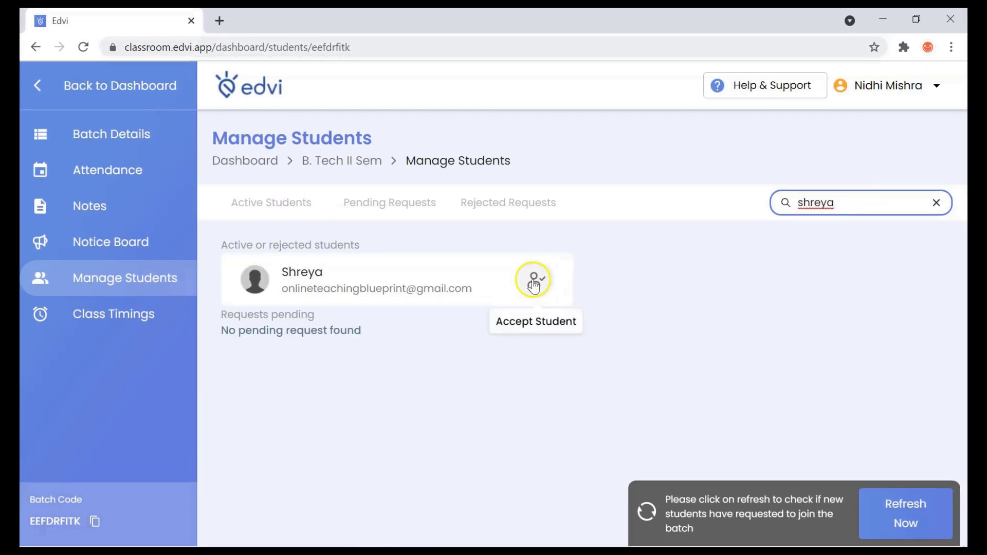
left_click(534, 285)
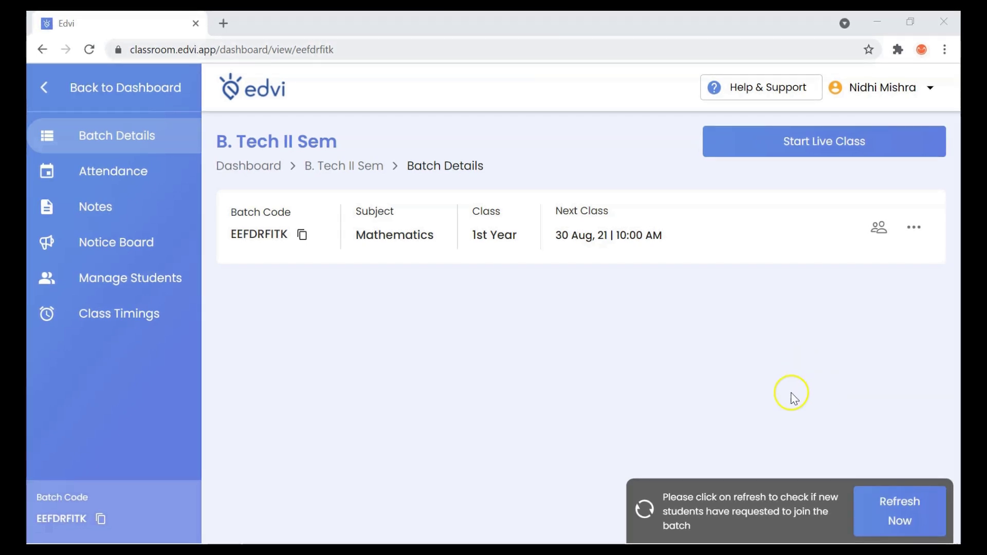
mouse_move(380, 525)
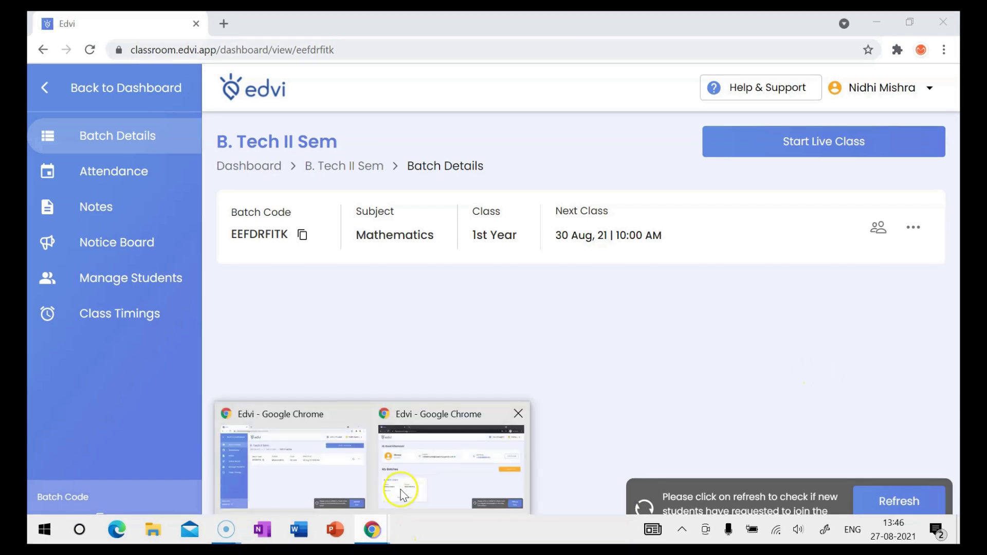
left_click(436, 478)
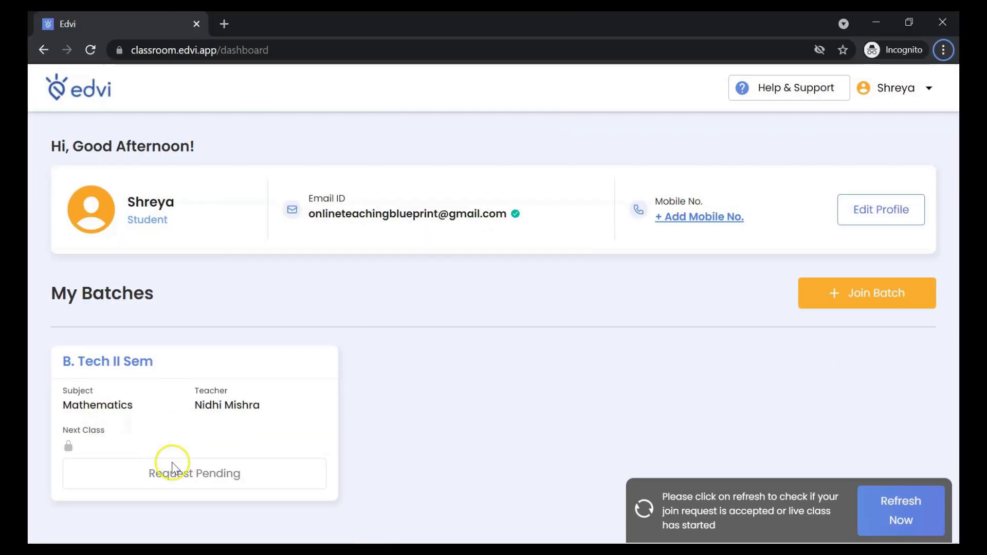
left_click(91, 49)
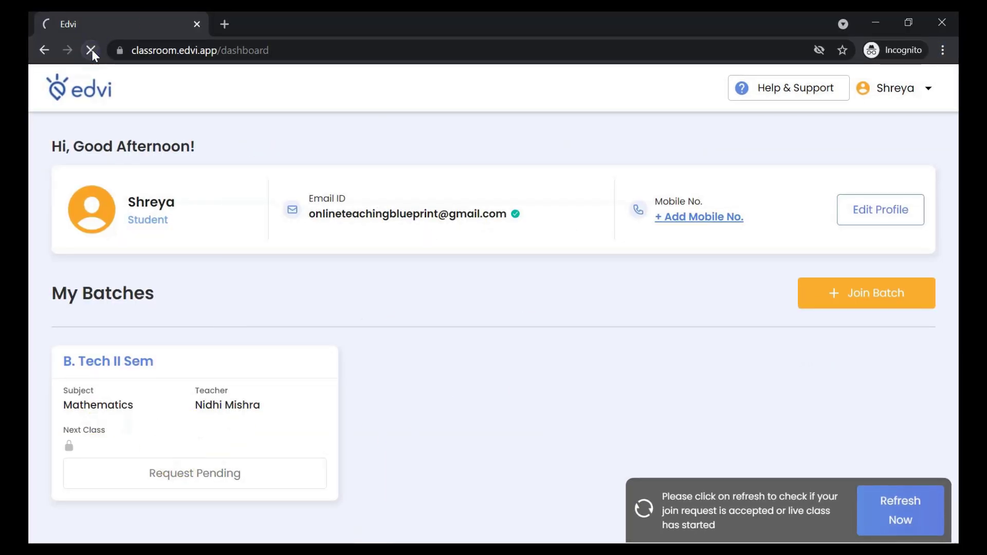
left_click(283, 489)
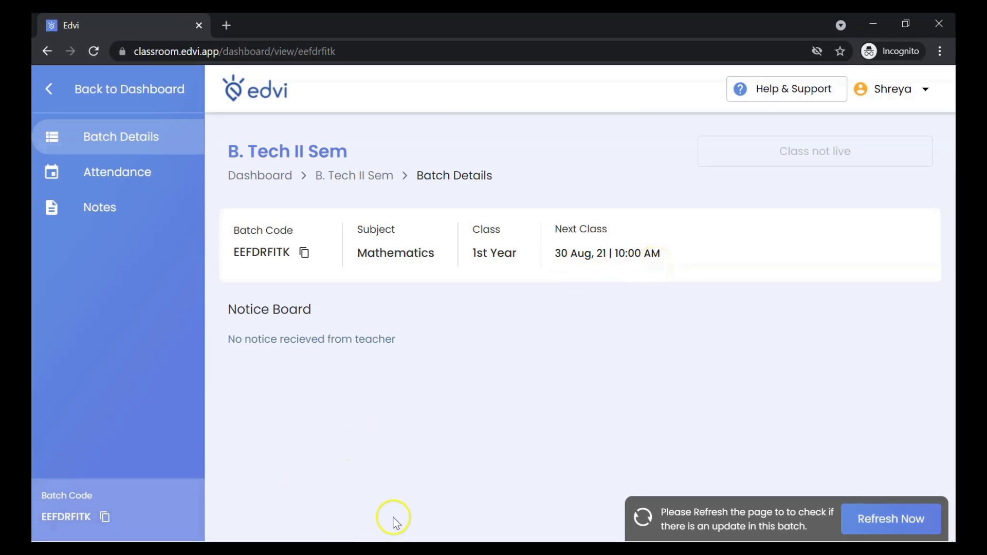
mouse_move(359, 531)
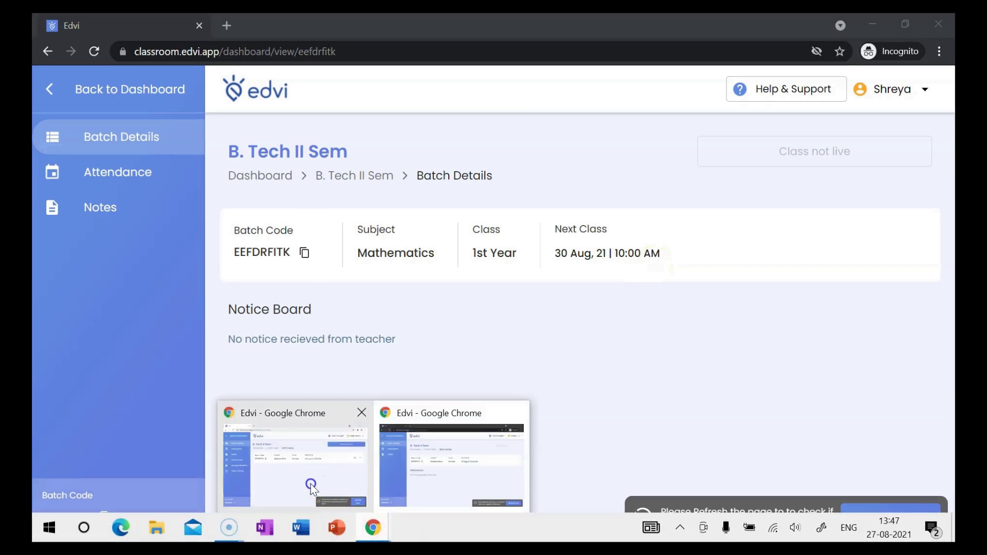
left_click(309, 478)
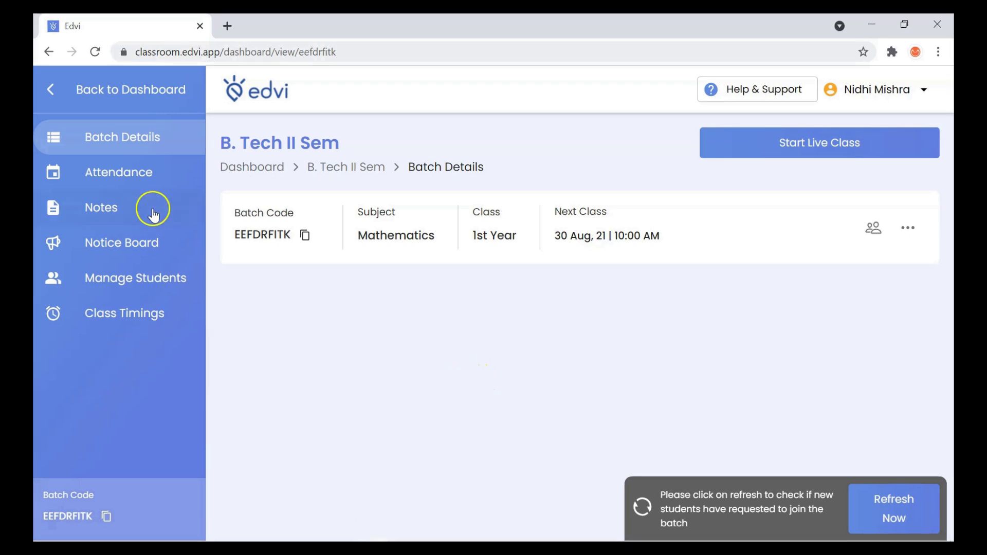
Step: Visit the batch's Attendance and Notes pages, then post the notice 'xyz' on the Notice Board
left_click(103, 175)
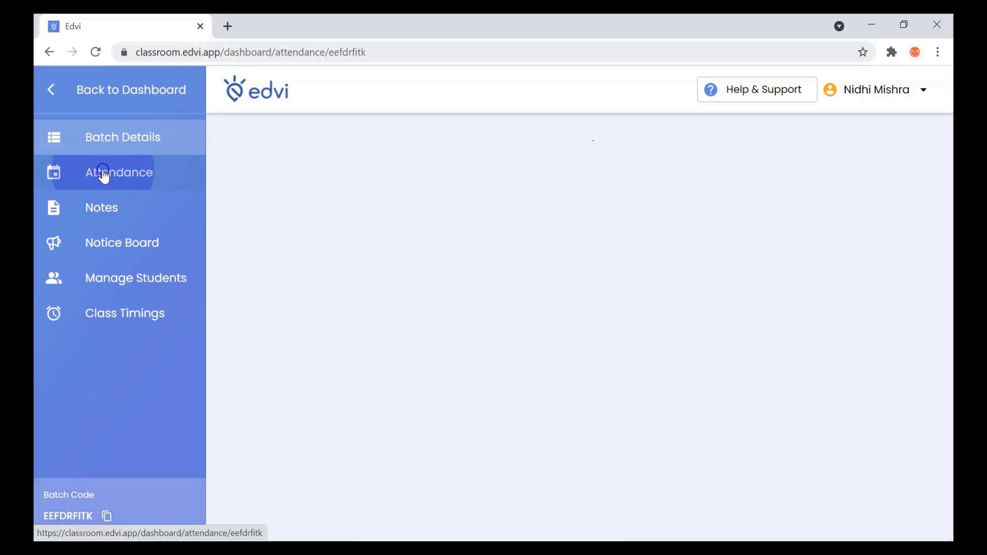
left_click(102, 175)
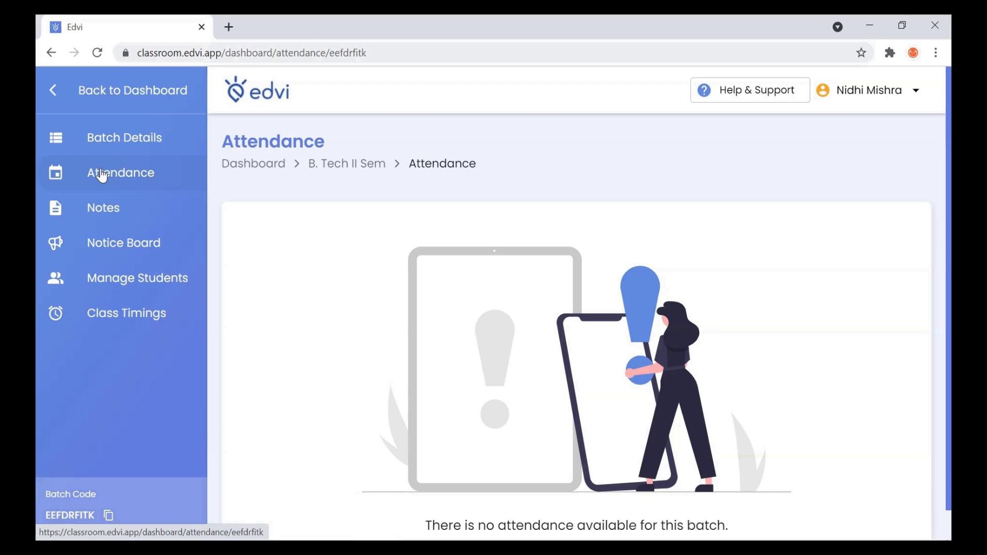
left_click(114, 209)
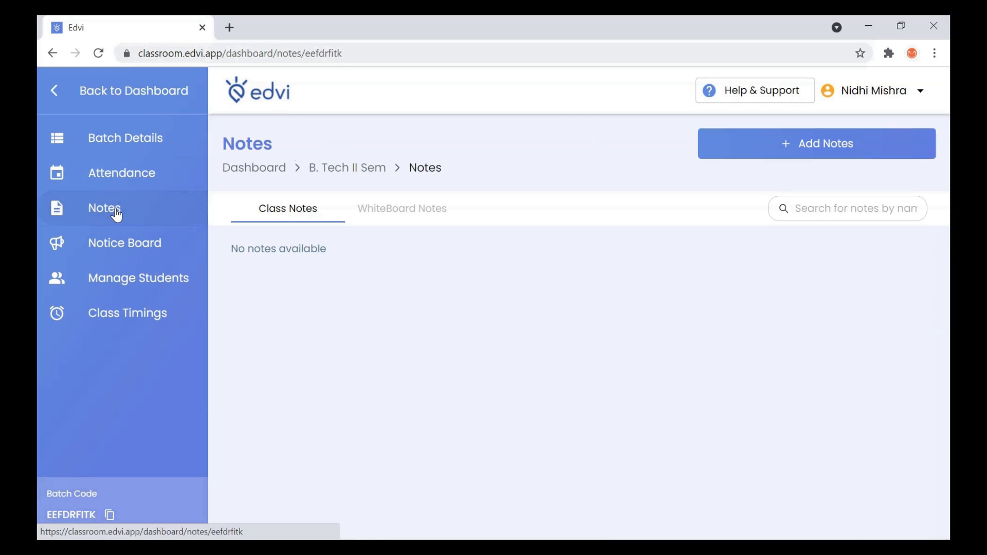
left_click(139, 243)
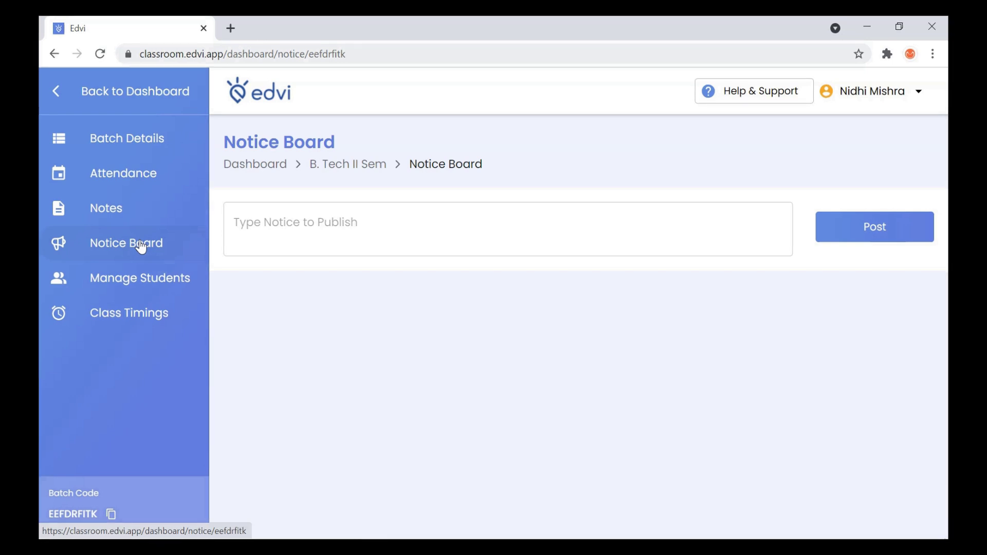
left_click(141, 248)
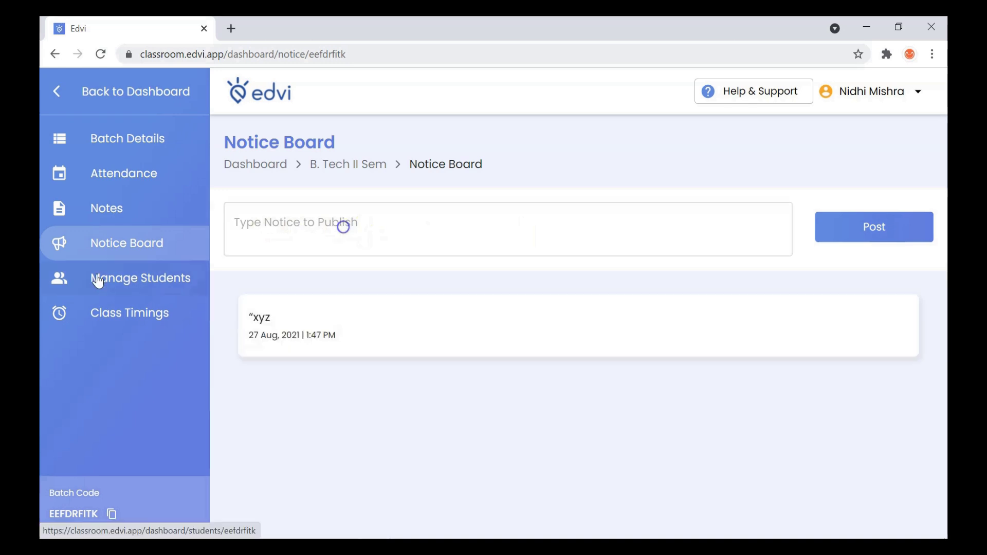
Step: Review the batch's weekly class timings and return to the teacher dashboard
left_click(119, 316)
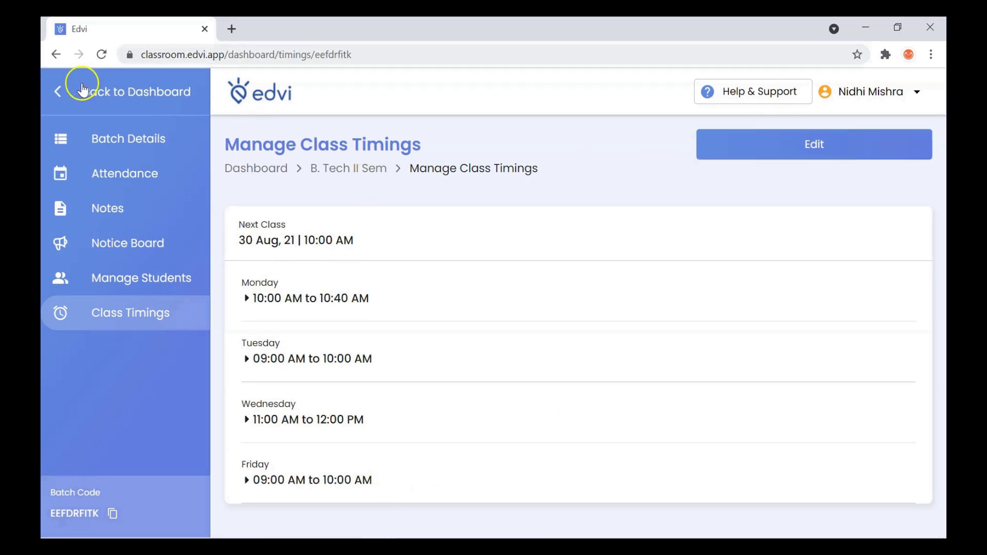
left_click(66, 91)
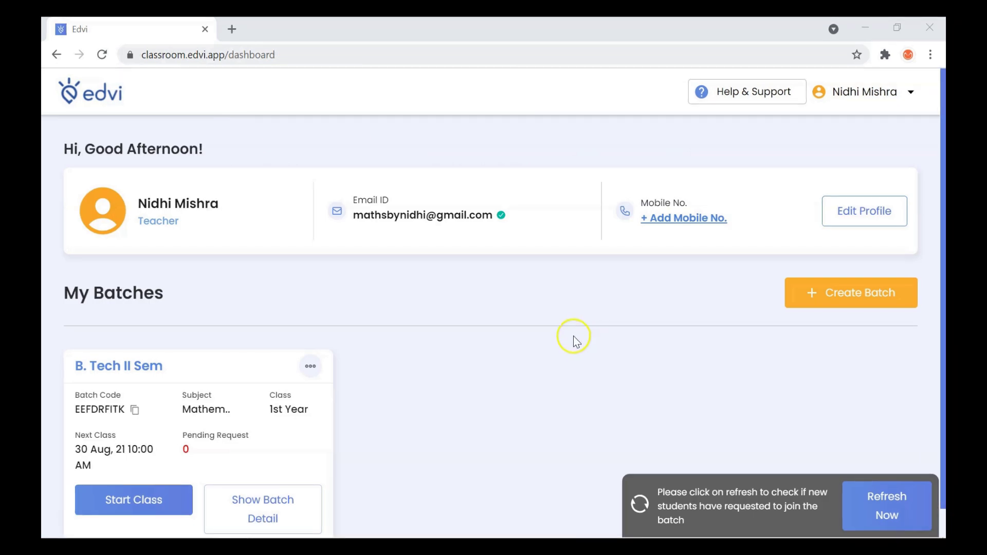
scroll(574, 334, "down", 1)
Step: Start B. Tech II Sem's live class with audio and video on, letting students manage mic and camera
left_click(132, 476)
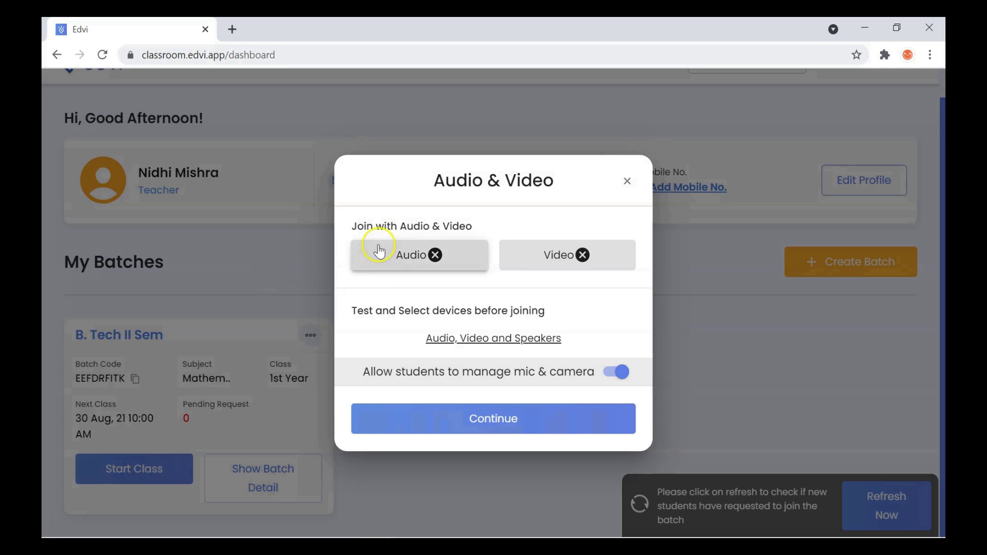
left_click(414, 254)
left_click(565, 257)
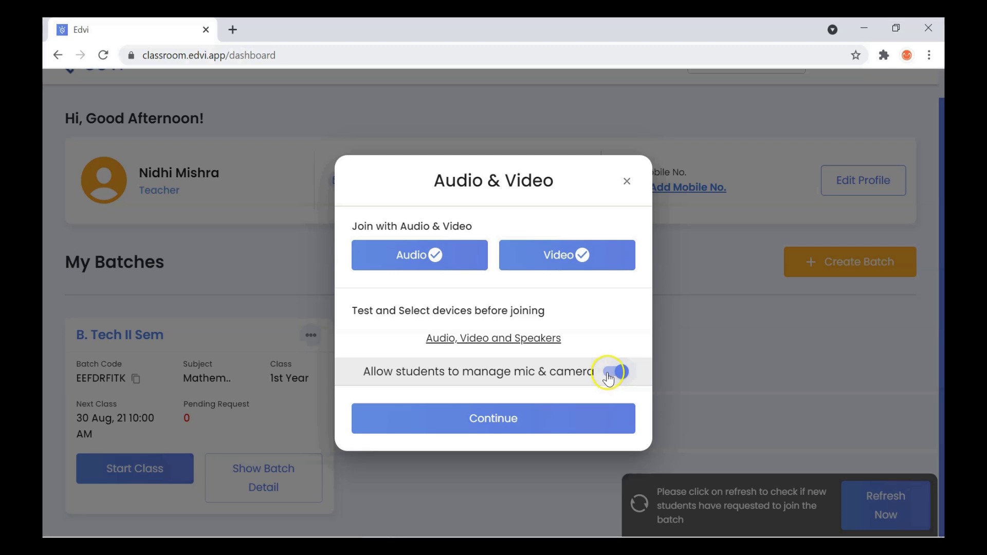
left_click(620, 372)
left_click(622, 375)
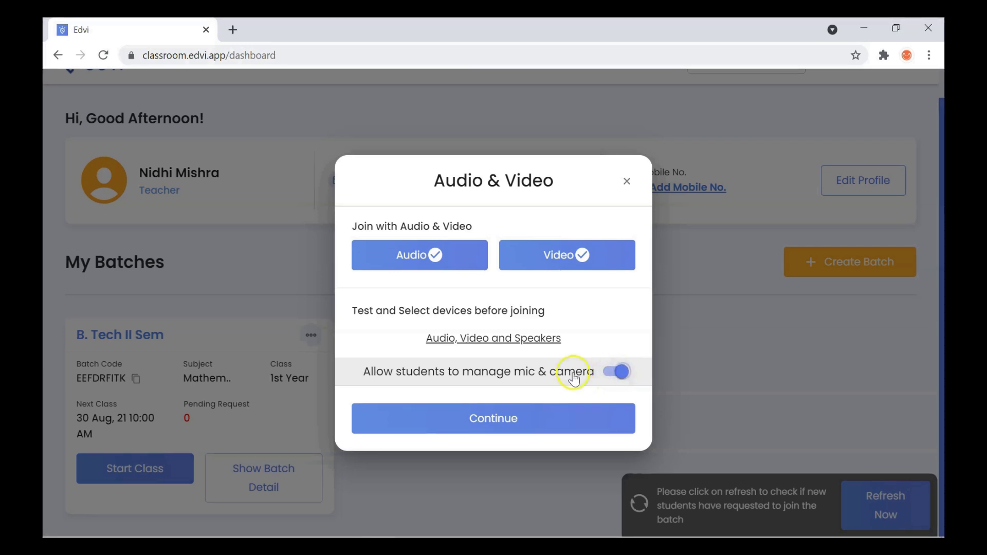
left_click(505, 424)
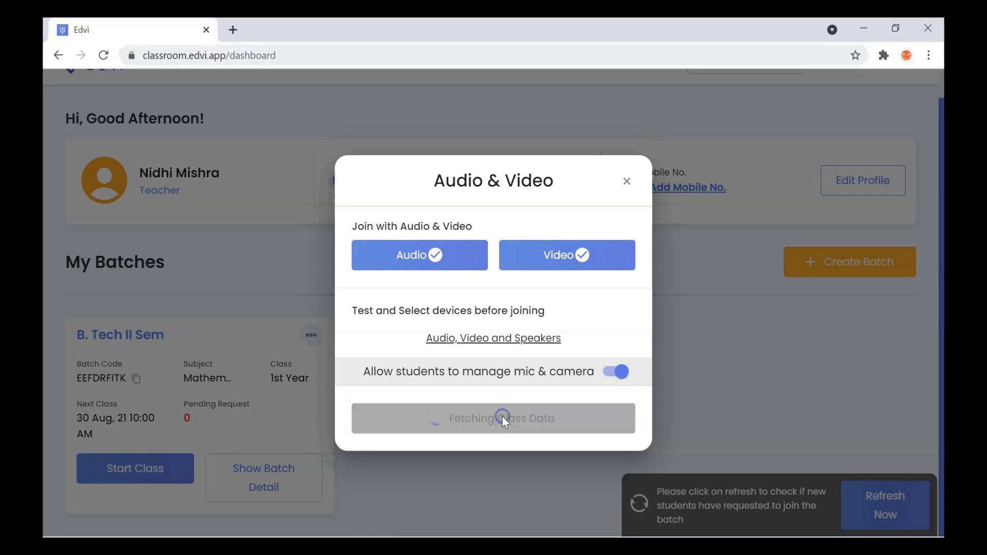
left_click(503, 420)
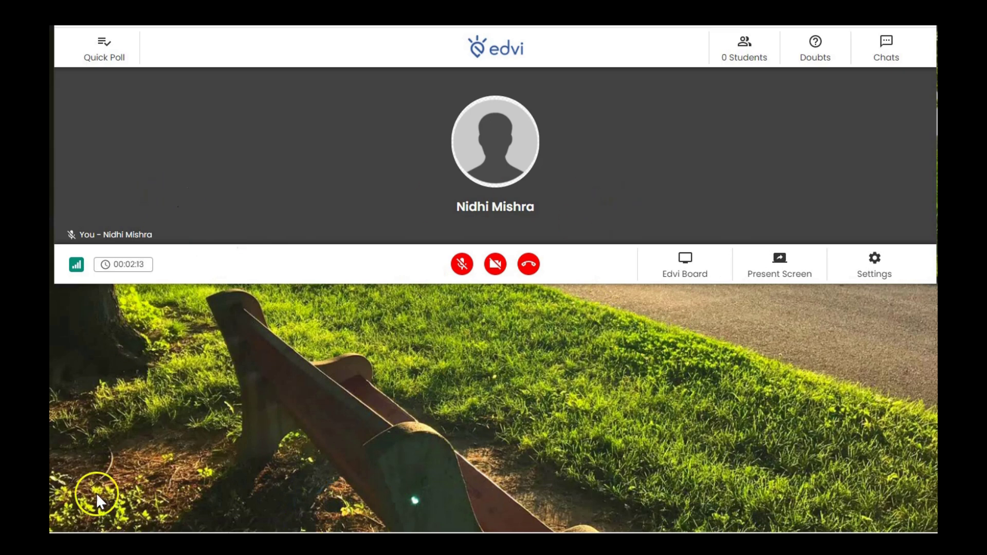
Step: Switch to the student's browser window and bring the live batch's Join Class button into view
mouse_move(185, 525)
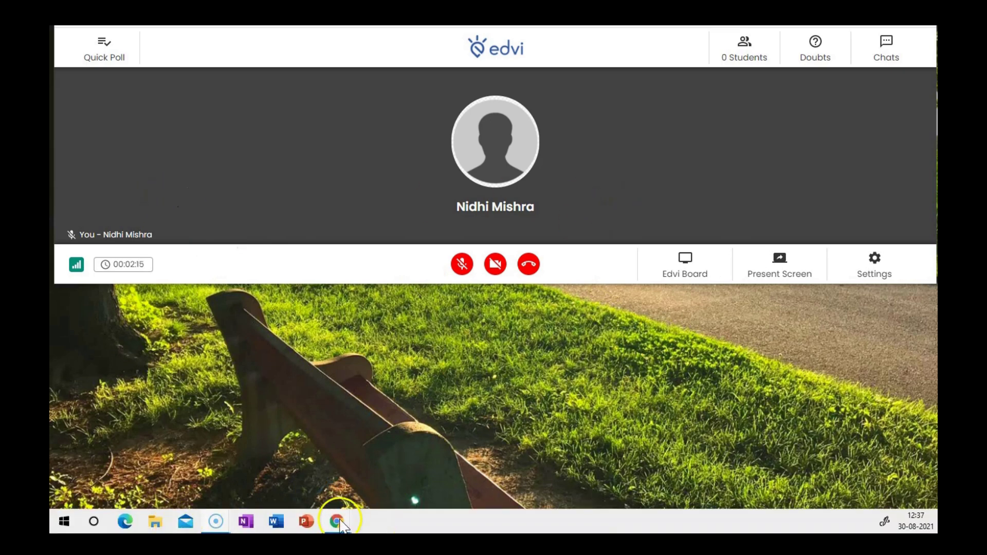
left_click(378, 491)
left_click(498, 453)
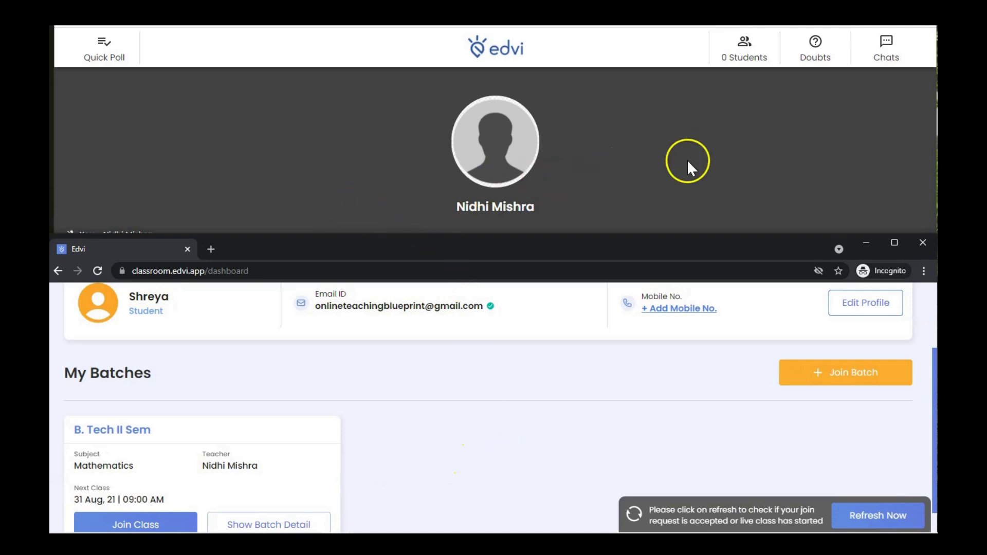
left_click(467, 446)
scroll(467, 446, "down", 1)
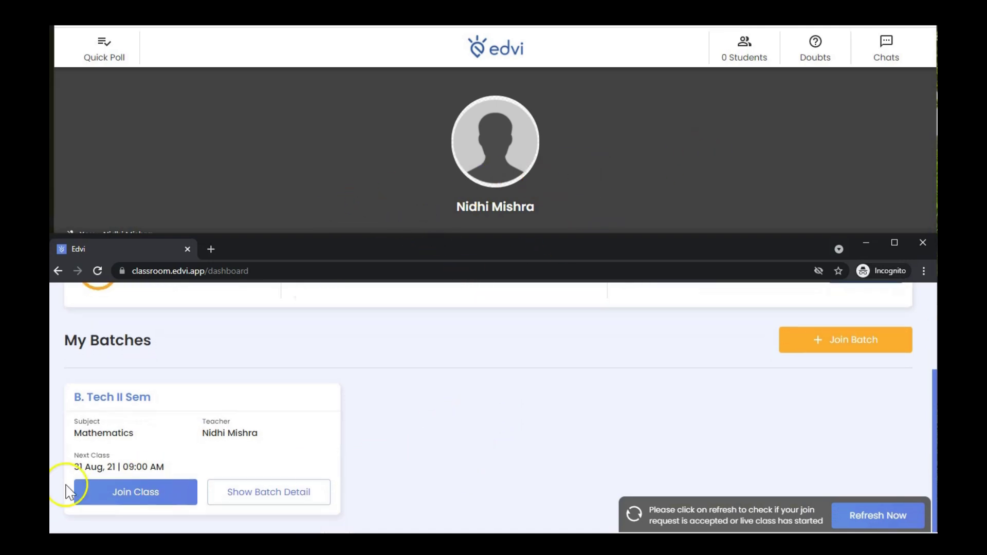
Step: Join the live class as the student, allowing microphone and camera access
left_click(150, 501)
left_click(478, 494)
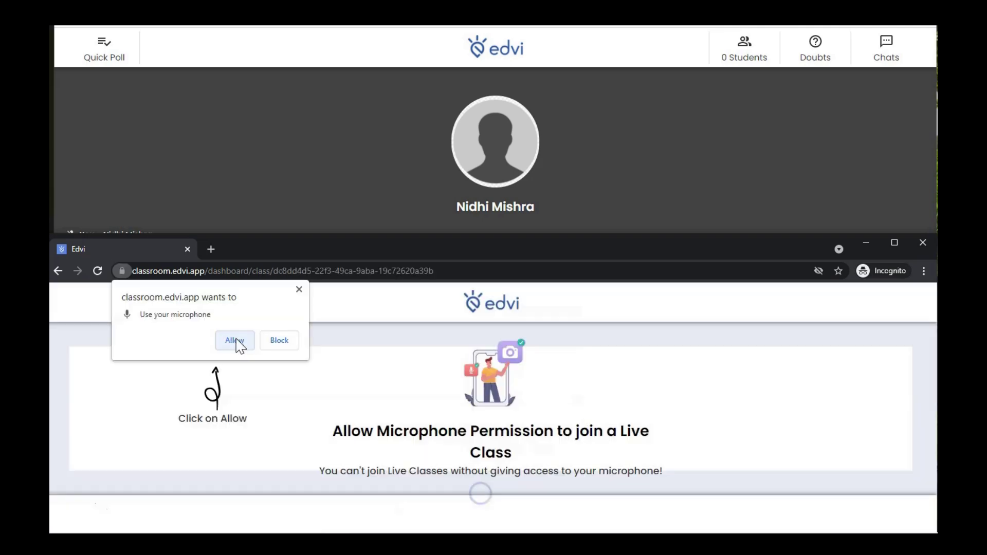
left_click(235, 341)
left_click(235, 341)
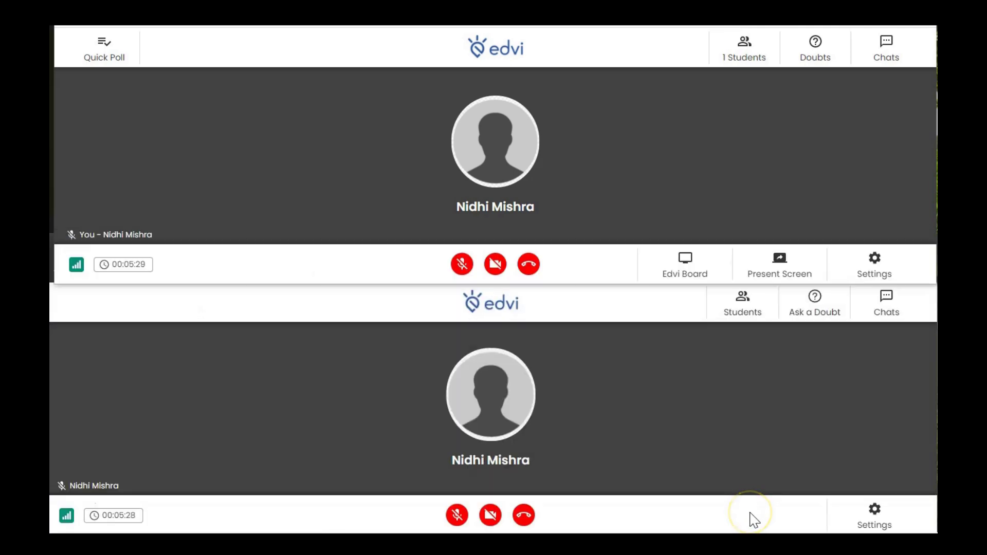
left_click(754, 521)
left_click(791, 271)
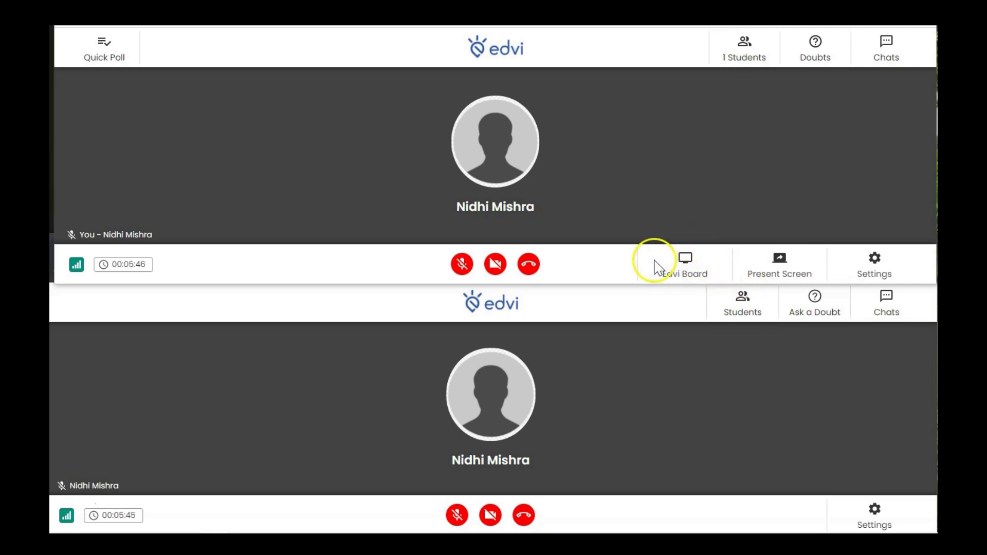
Step: Present the Edvi Board window, raise a doubt as the student, and accept it from the teacher's Doubts list
left_click(682, 269)
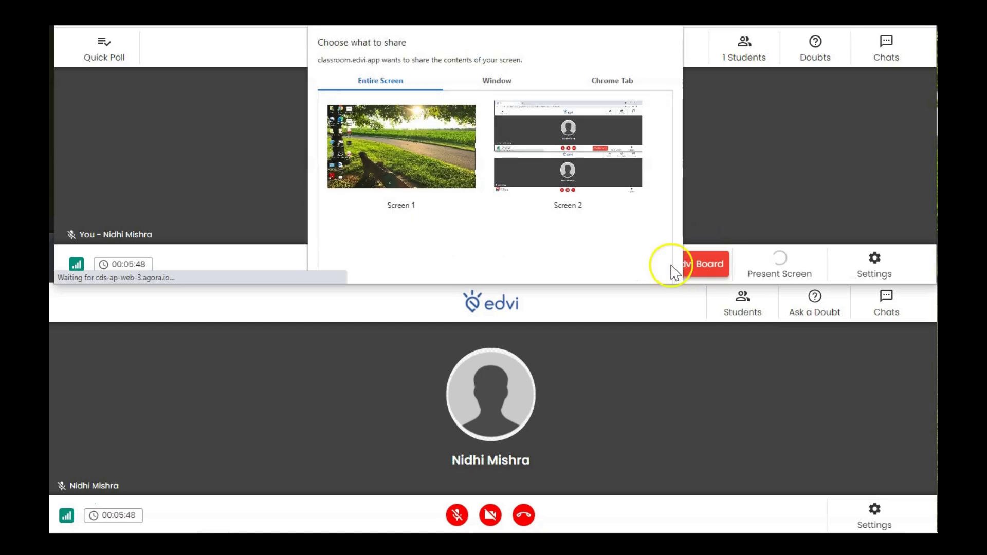
left_click(501, 83)
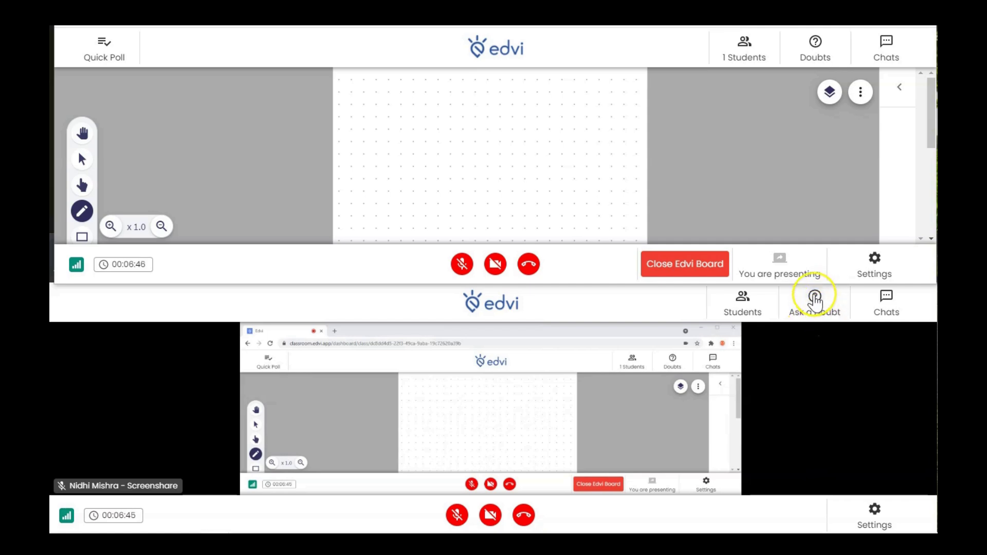
left_click(815, 298)
left_click(784, 343)
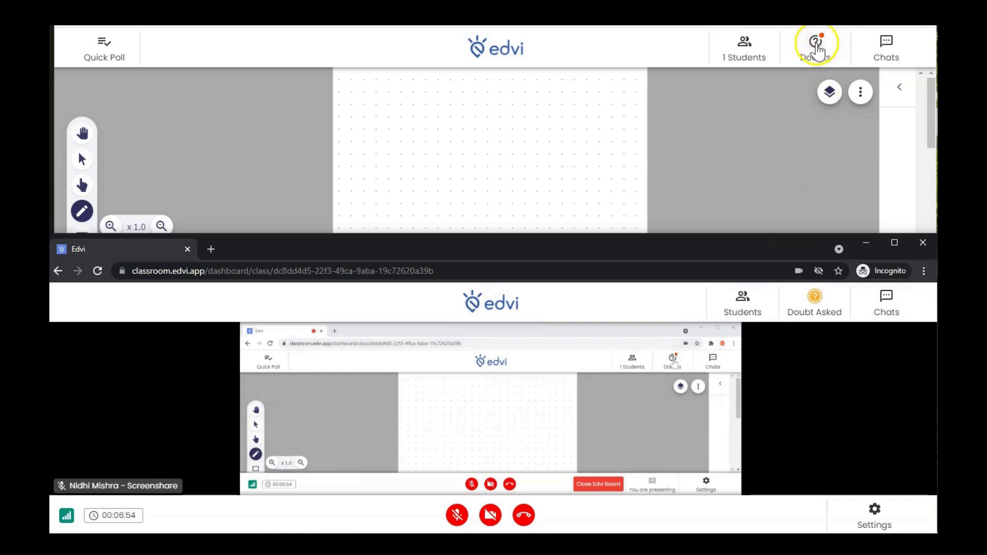
left_click(815, 46)
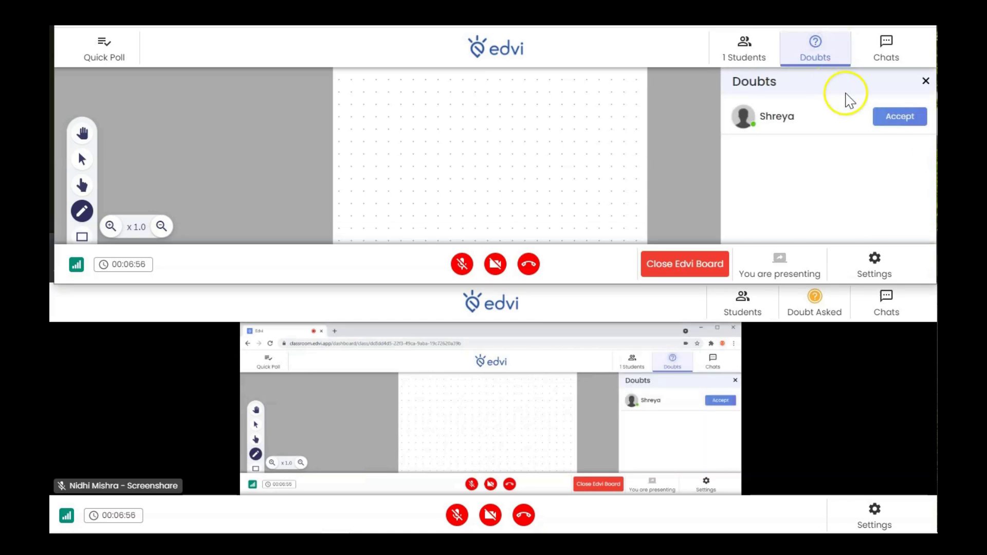
left_click(907, 124)
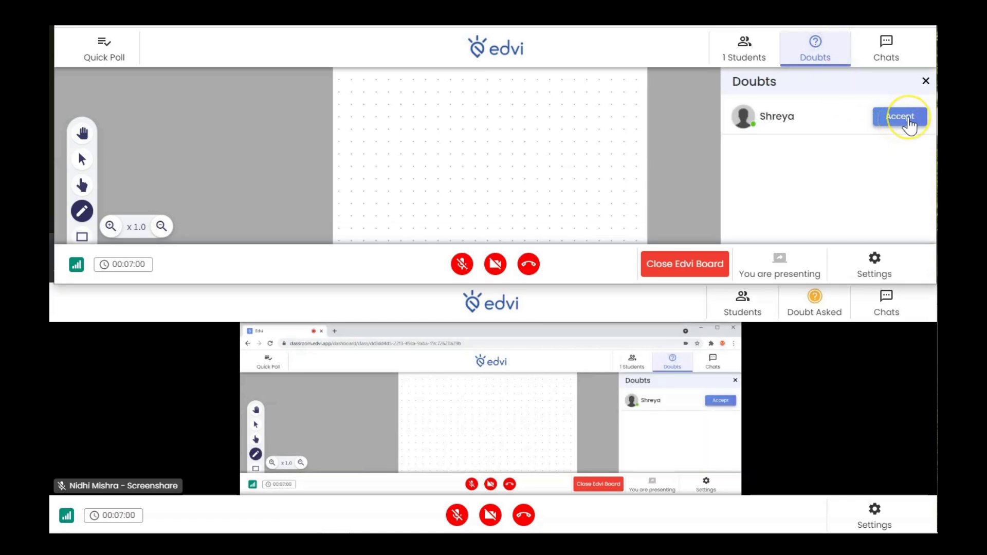